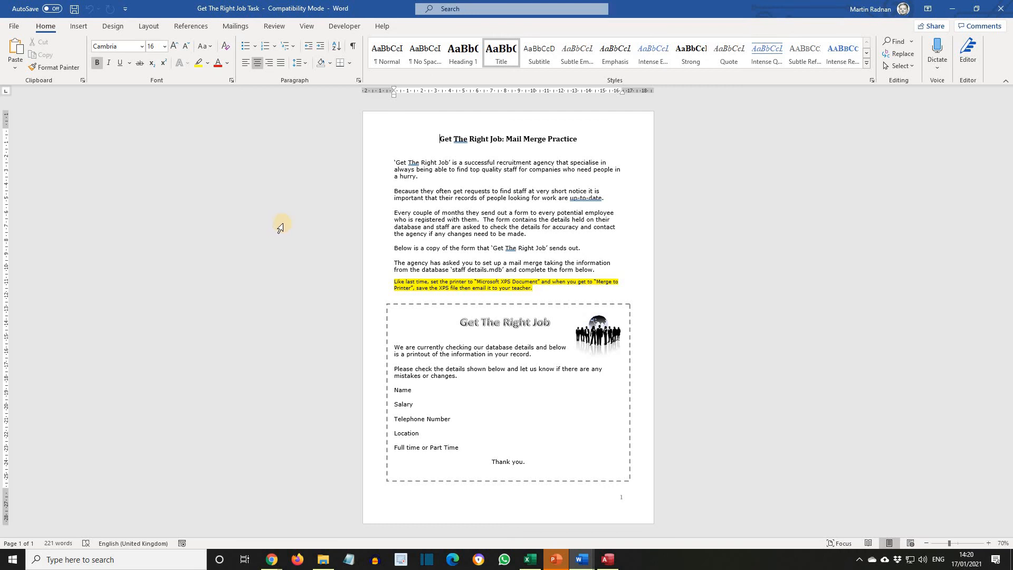
- Review the Get The Right Job task document and set it up as a Letters mail merge
scroll(280, 228, "up", 2, "ctrl")
scroll(280, 227, "up", 7, "ctrl")
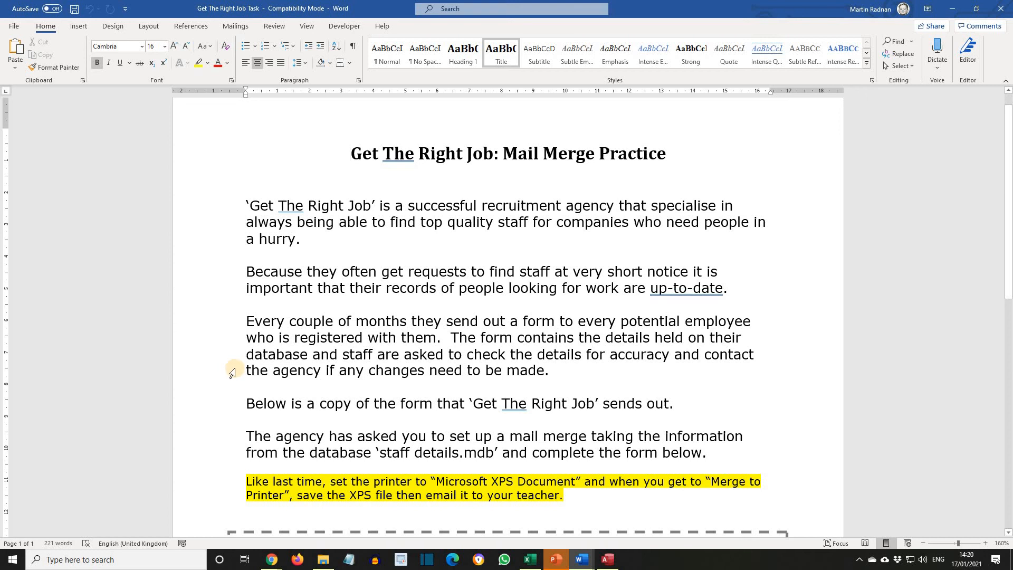
scroll(232, 371, "down", 7)
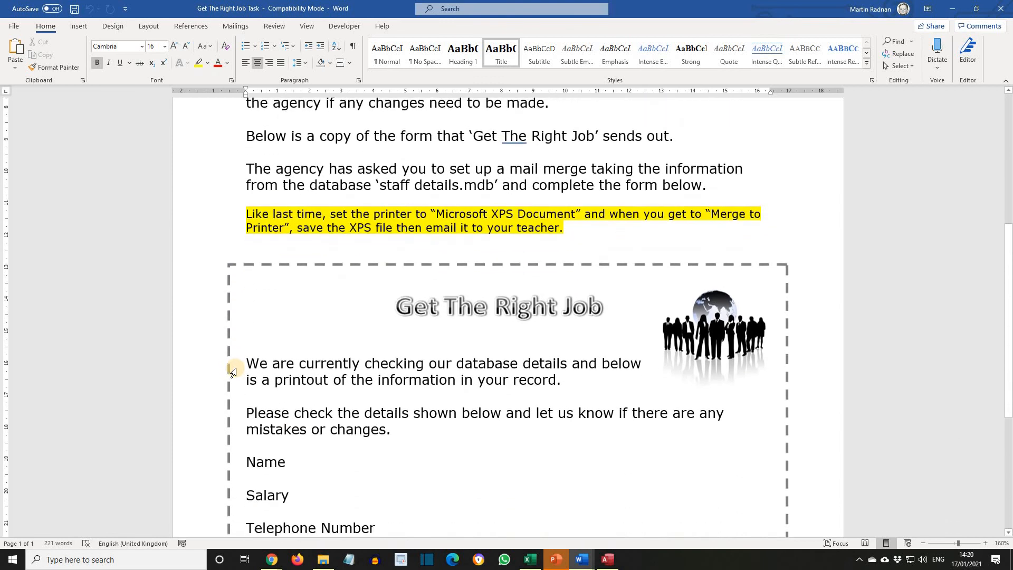
scroll(232, 372, "down", 1)
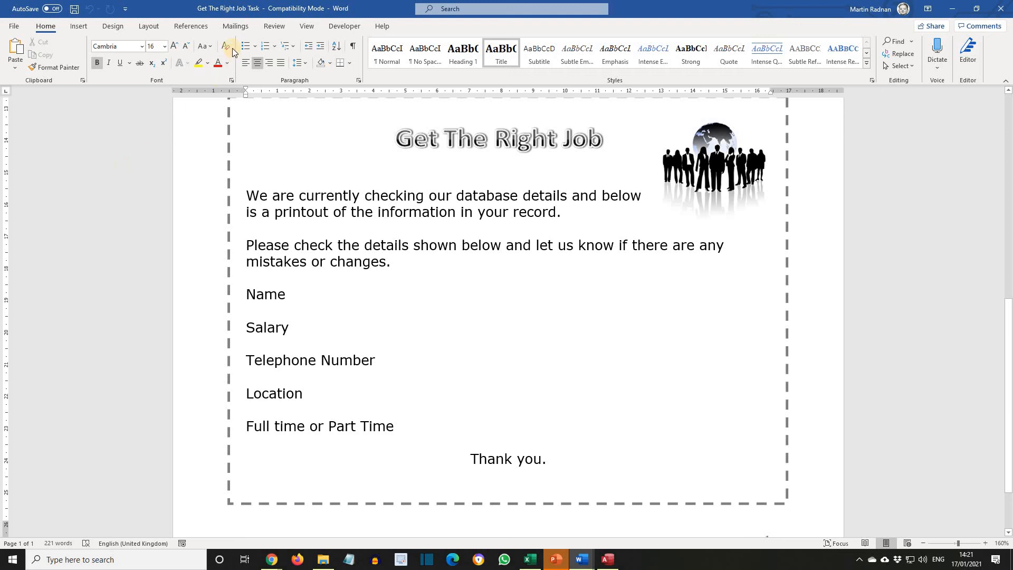
left_click(229, 25)
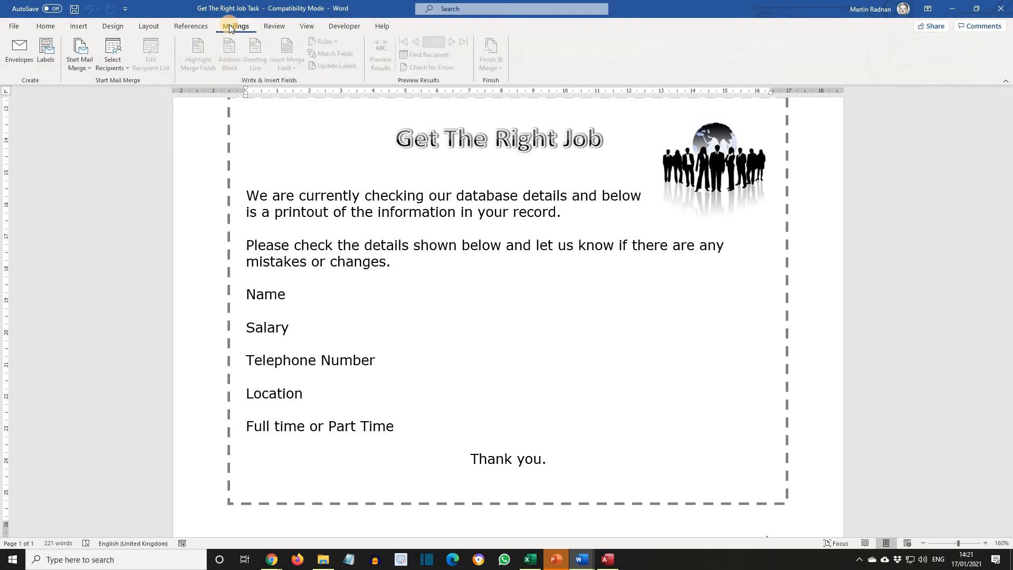
left_click(81, 65)
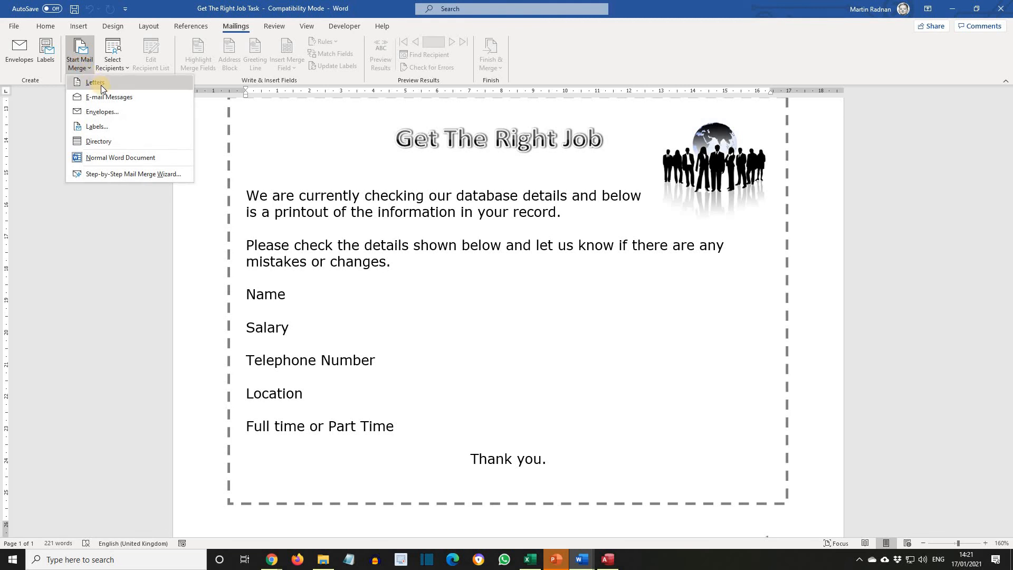
left_click(96, 83)
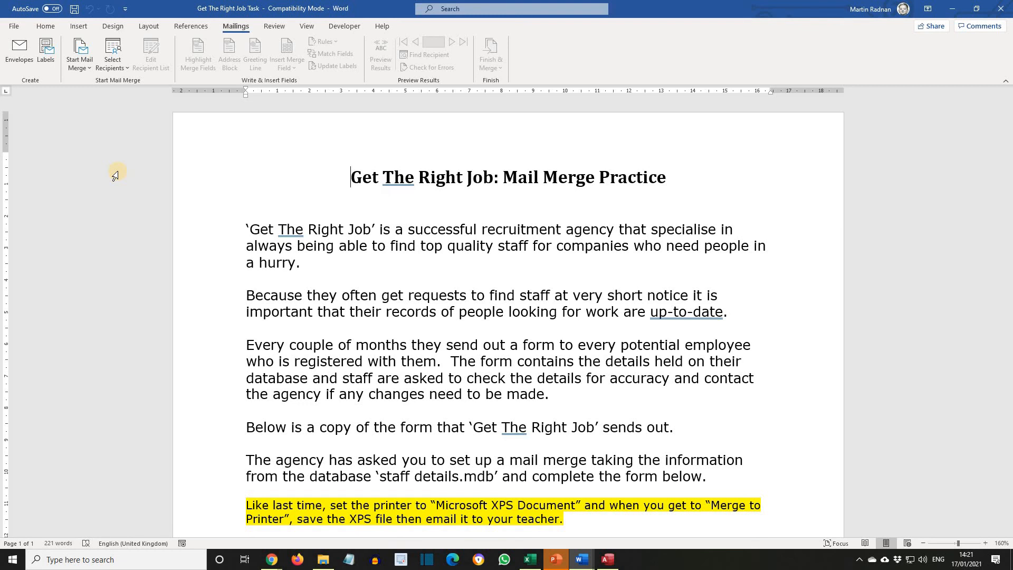
- Connect the existing "jobs practice" Access database in the WW09 folder as the mail merge recipient list
left_click(110, 62)
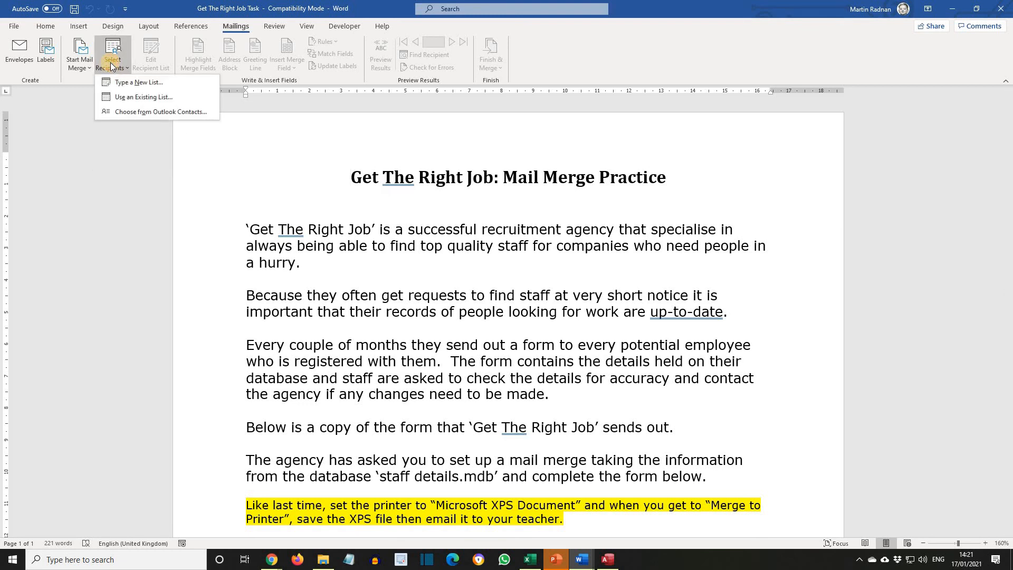
left_click(134, 98)
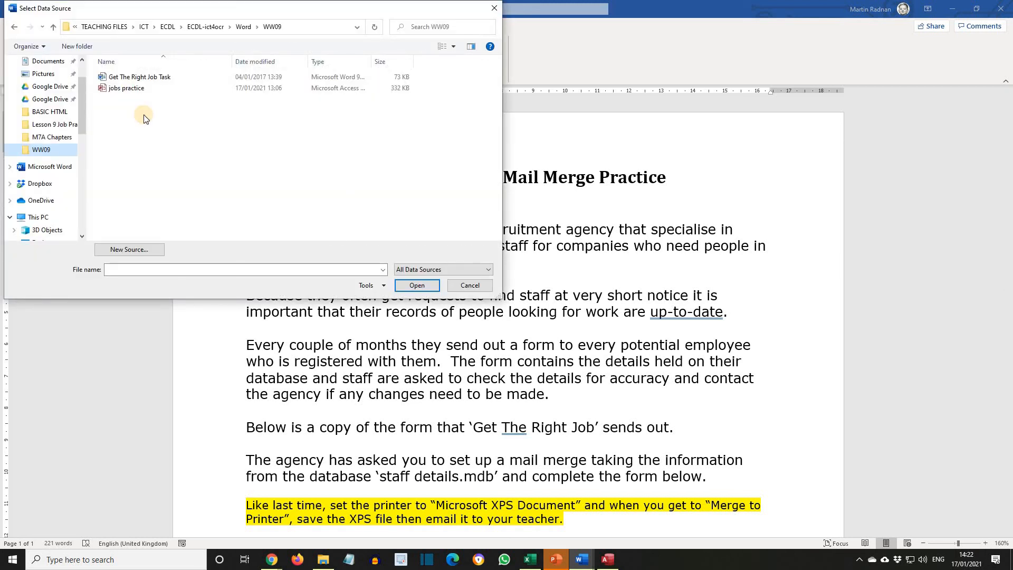
left_click(134, 90)
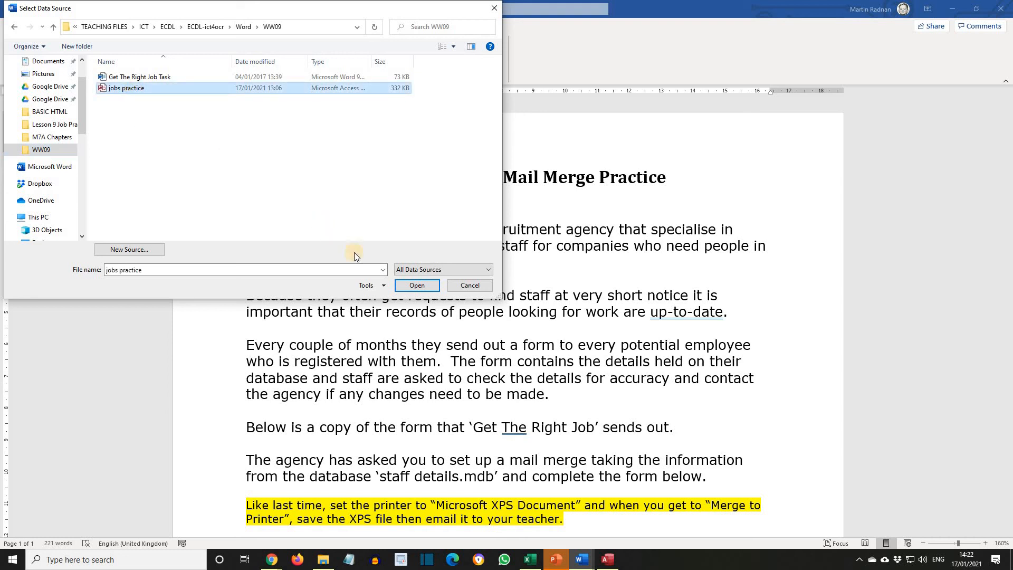
left_click(417, 285)
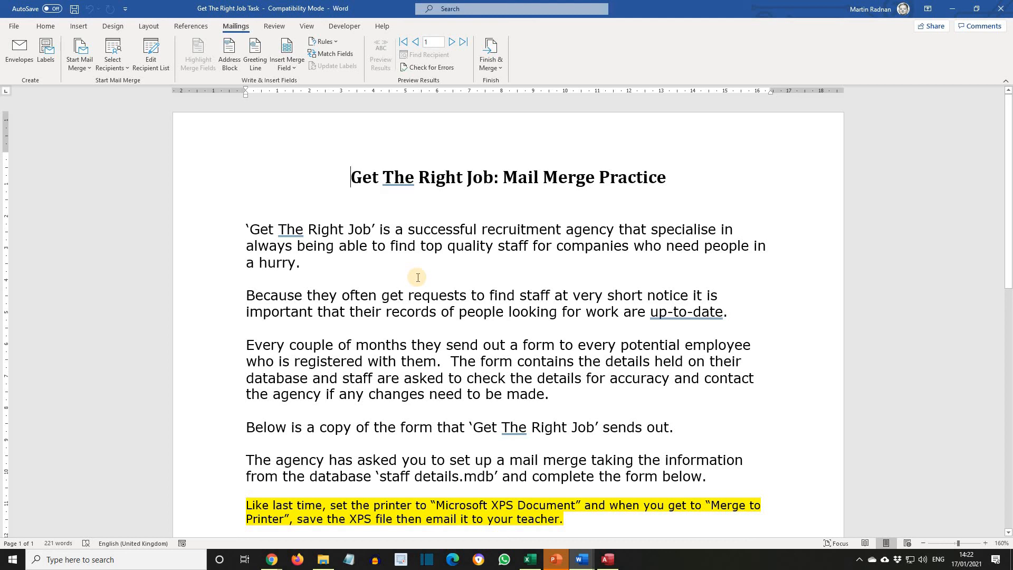
- Insert the Name merge field beside the Name label in the dashed form
scroll(422, 275, "down", 7)
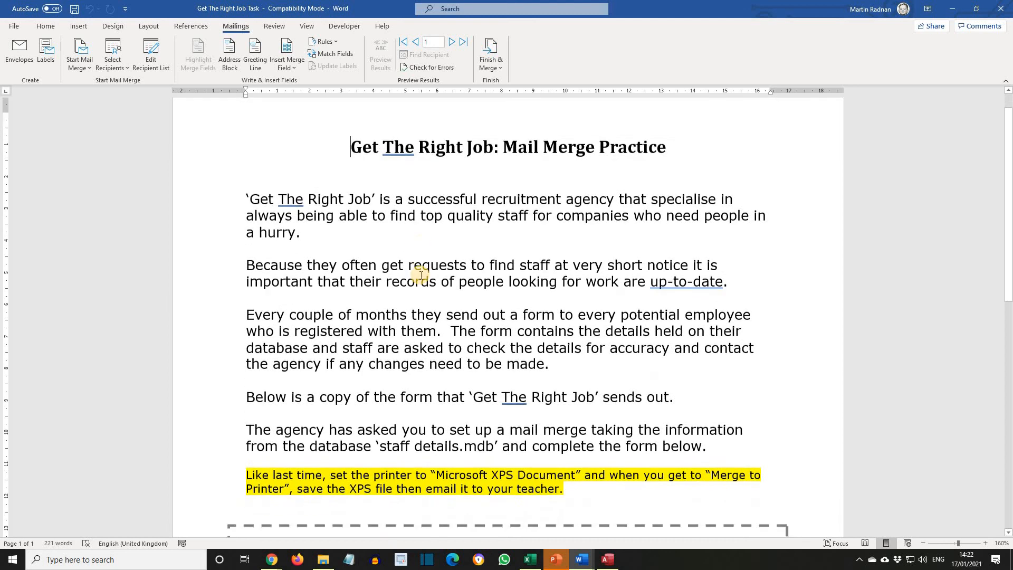
scroll(425, 275, "down", 1)
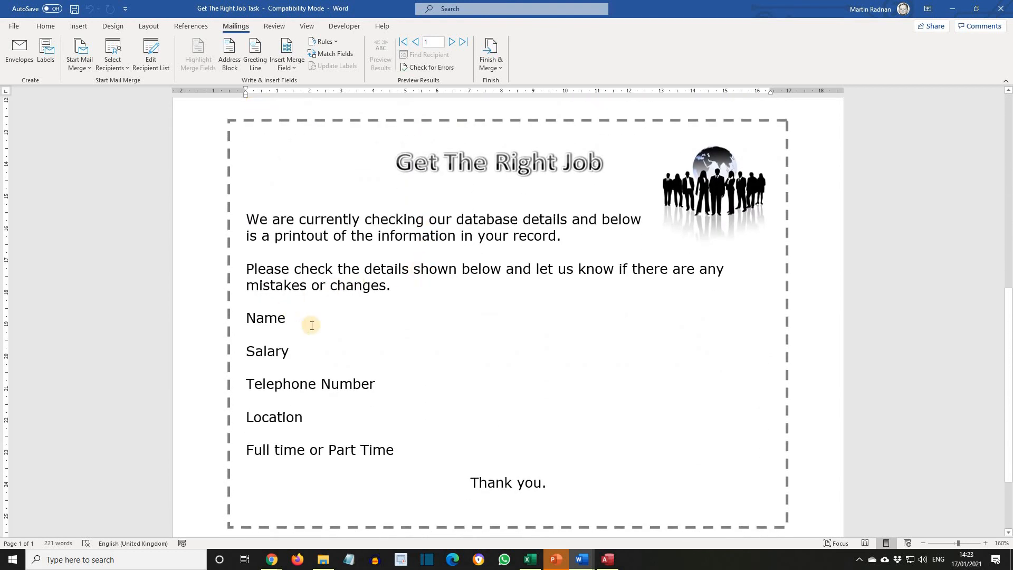
left_click(331, 320)
left_click(286, 67)
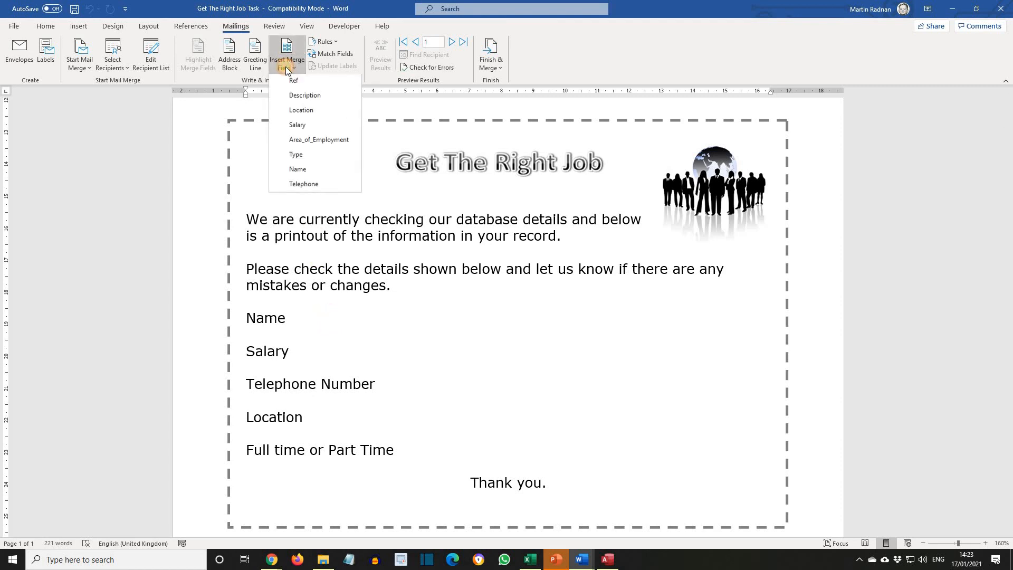
left_click(304, 175)
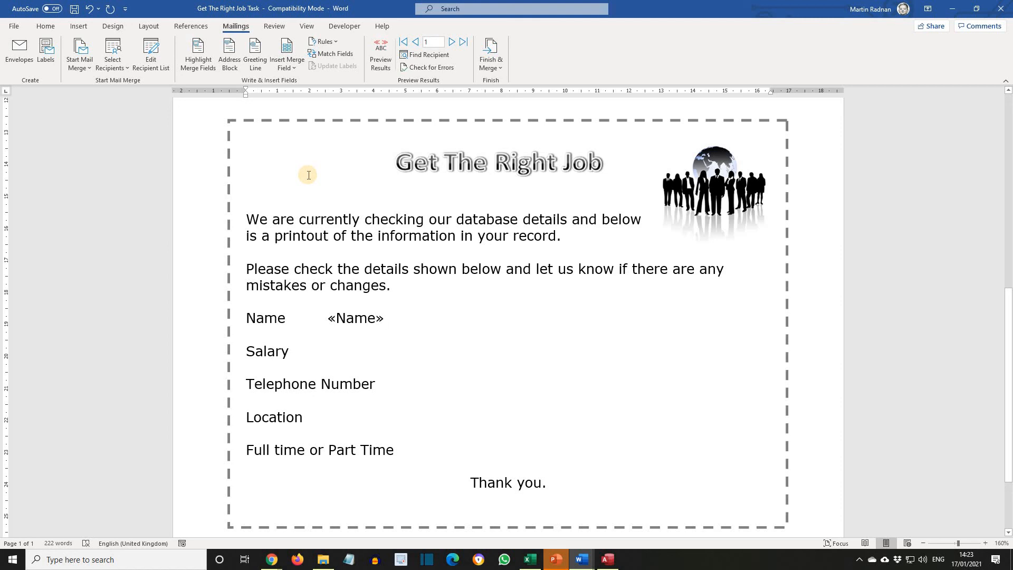
- Insert the Salary merge field beside Salary and the Telephone merge field beside Telephone Number
left_click(334, 354)
left_click(291, 63)
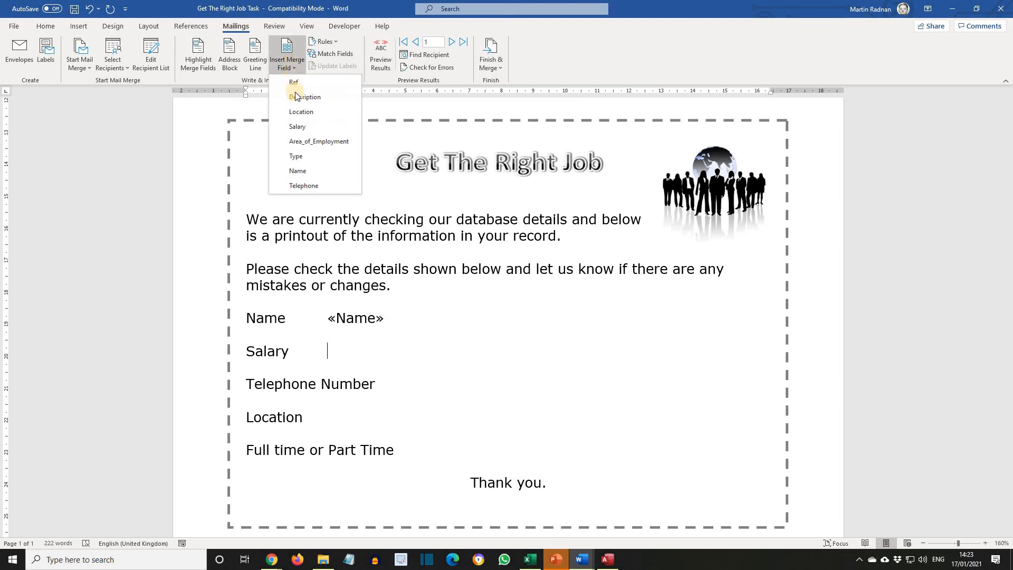
left_click(304, 128)
left_click(401, 386)
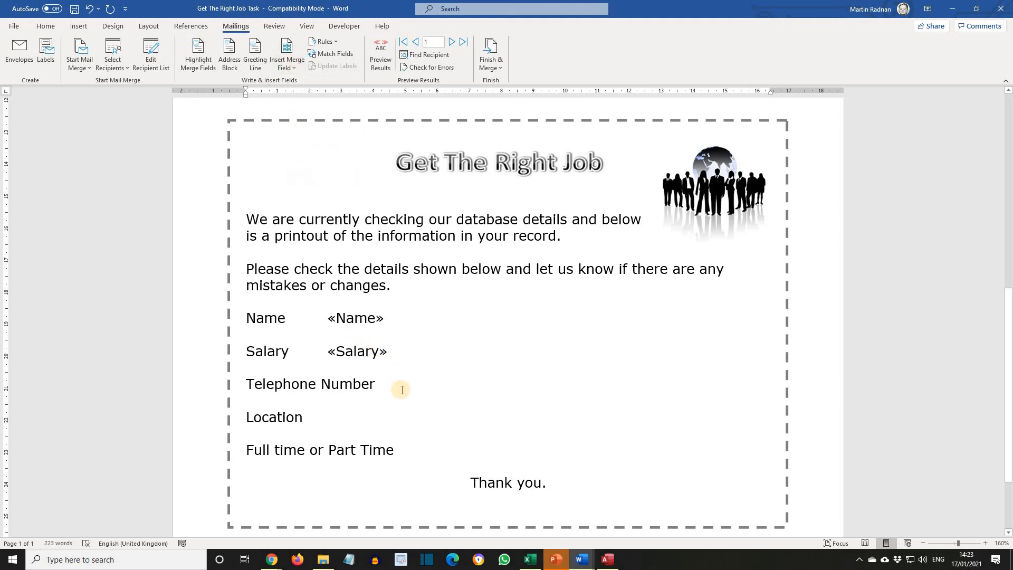
left_click(287, 64)
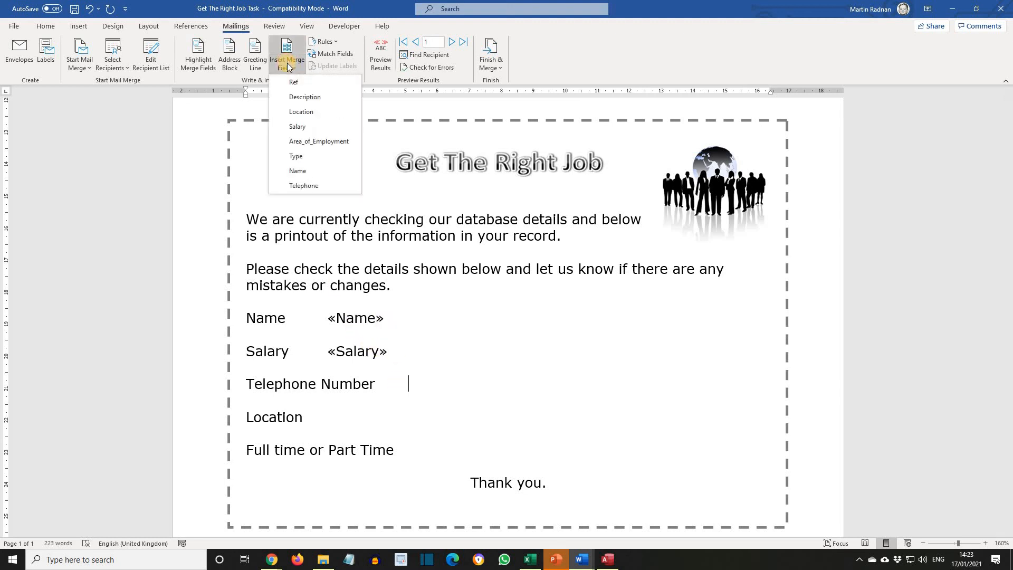
left_click(314, 187)
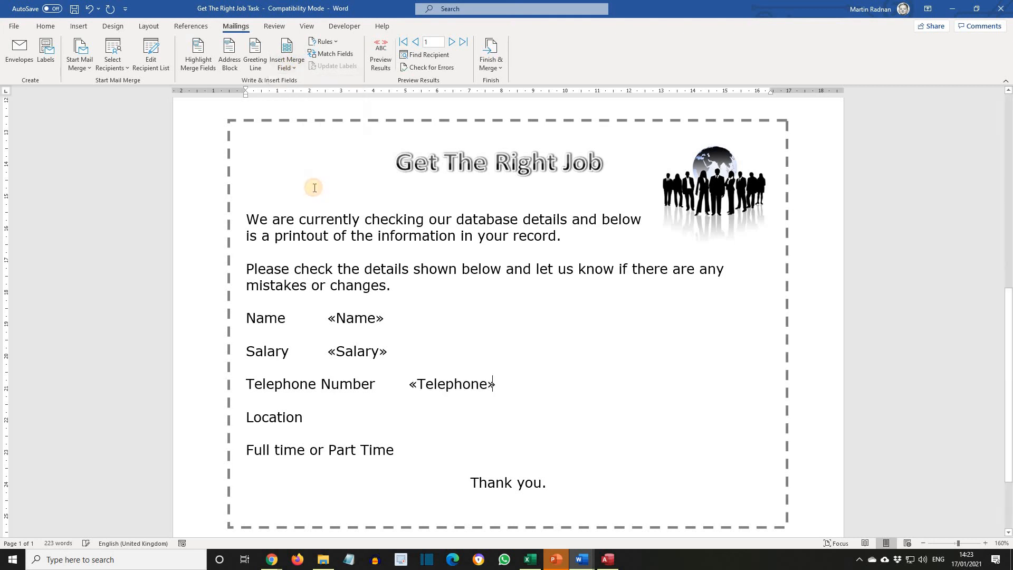
- Insert the Location merge field beside Location and the Type merge field beside Full time or Part Time
left_click(356, 421)
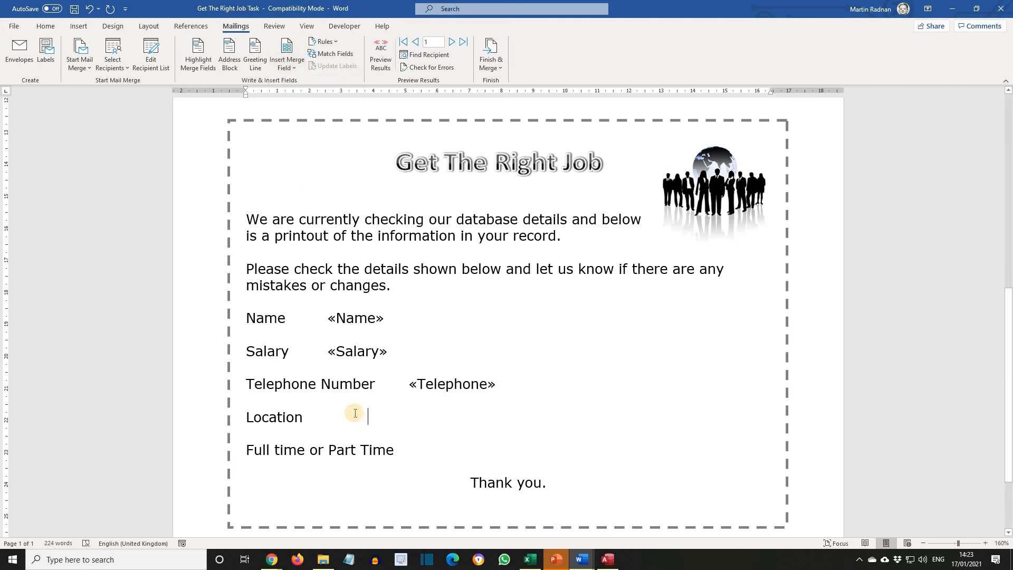
left_click(287, 66)
left_click(306, 110)
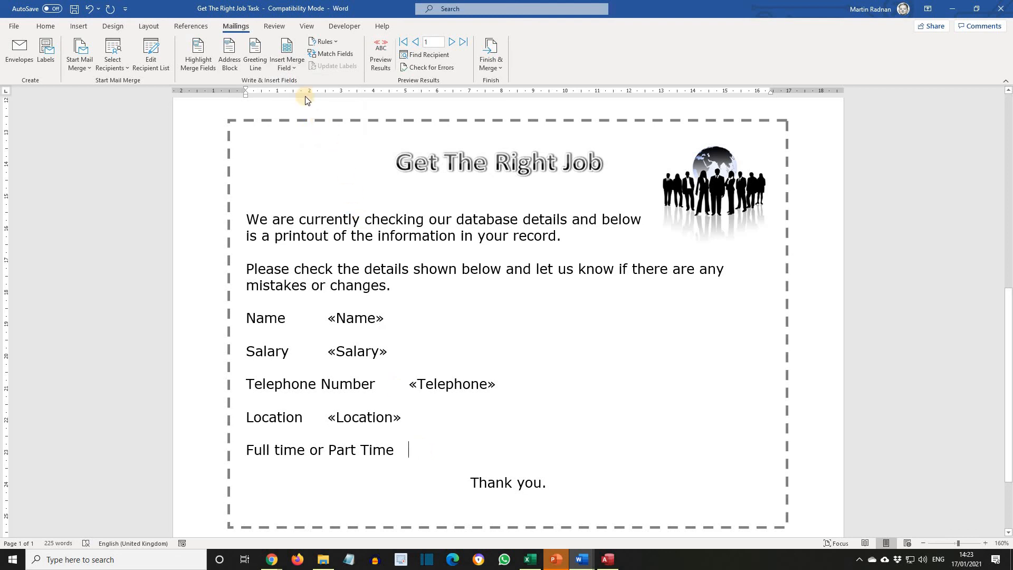
left_click(289, 66)
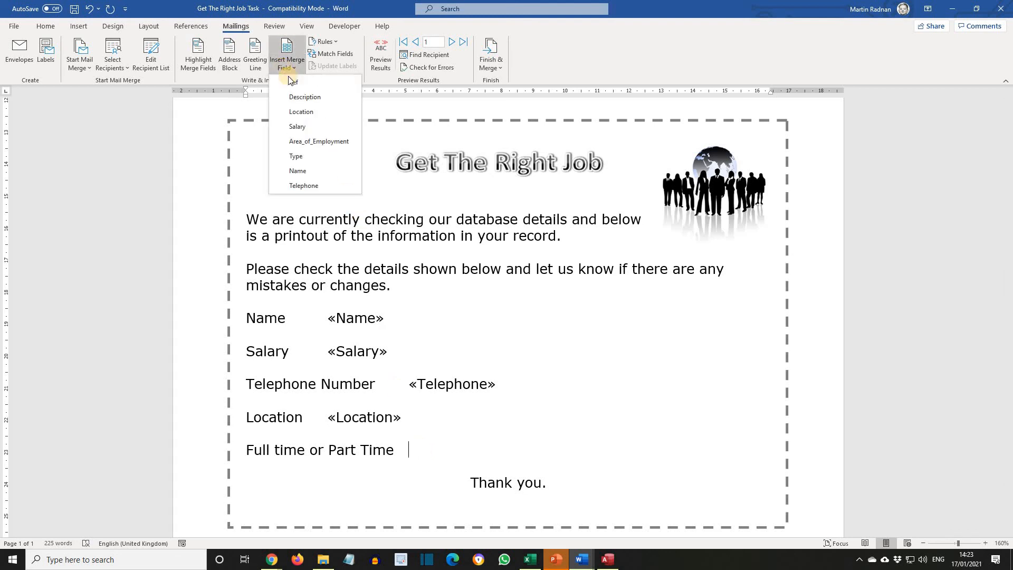
left_click(319, 156)
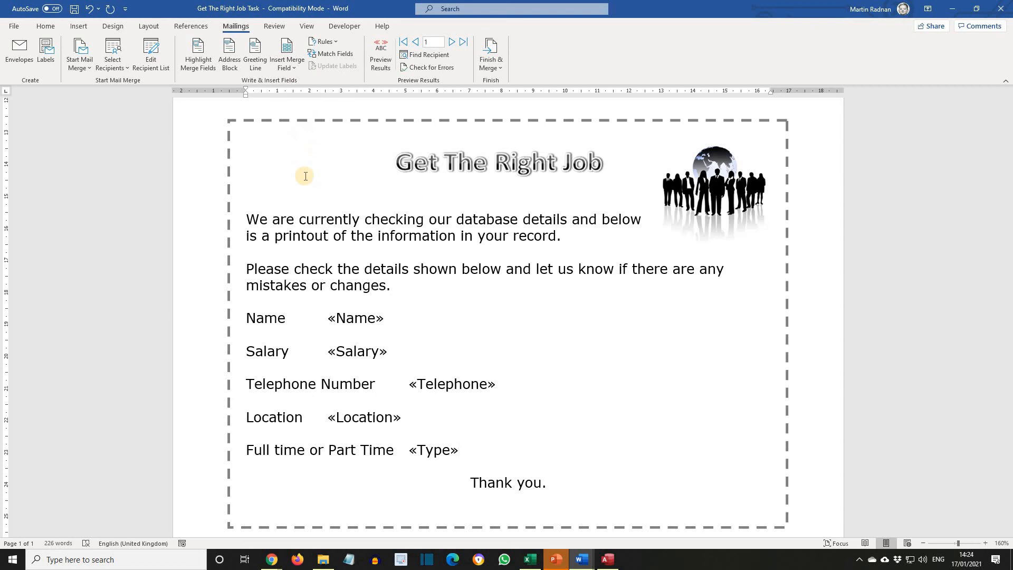
- Align the Name, Salary and Location merge fields in one column with the Telephone and Type fields using tab spacing
left_click(328, 325)
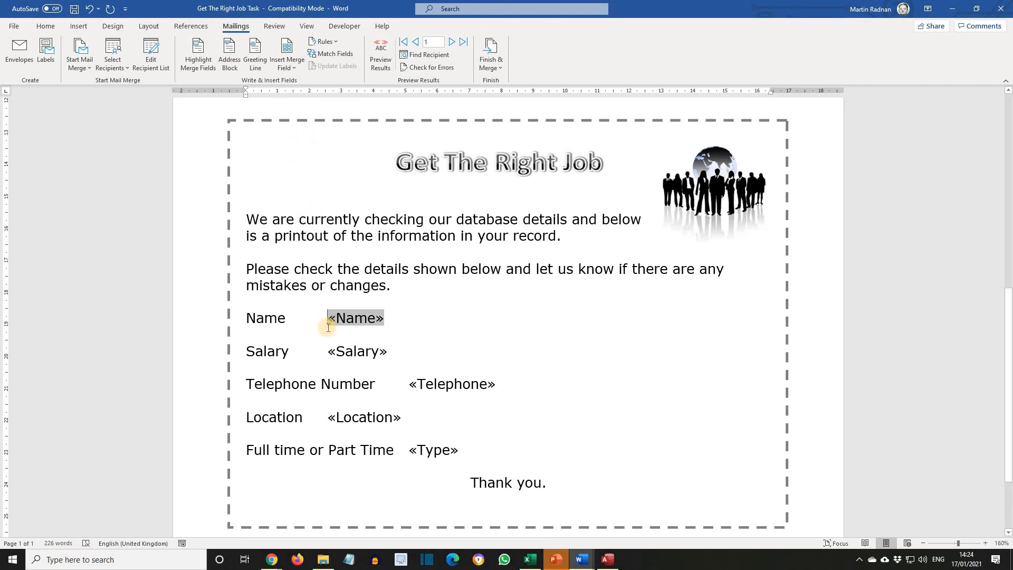
key("Tab")
key("Tab")
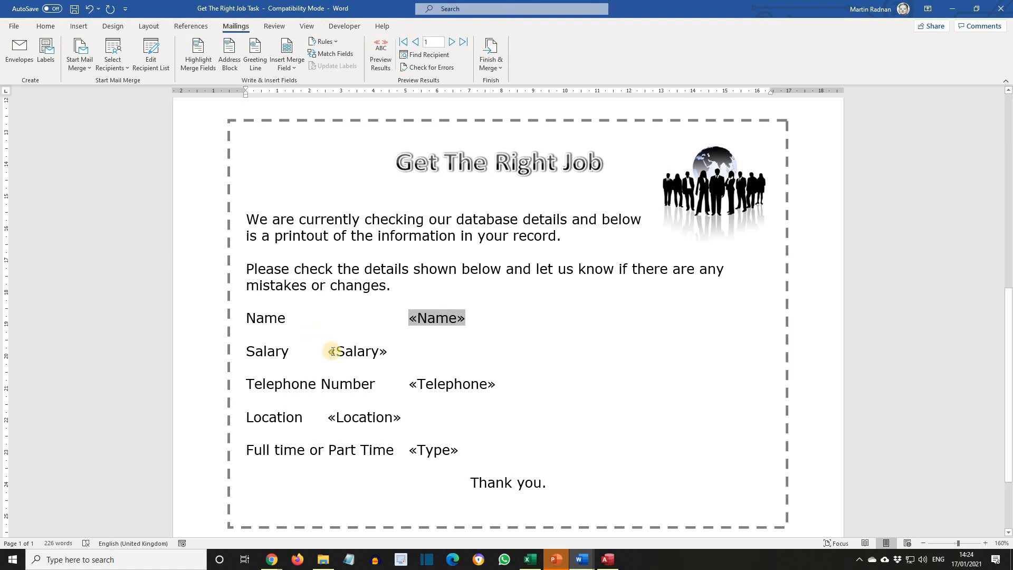
left_click(331, 355)
key("Tab")
key("Tab")
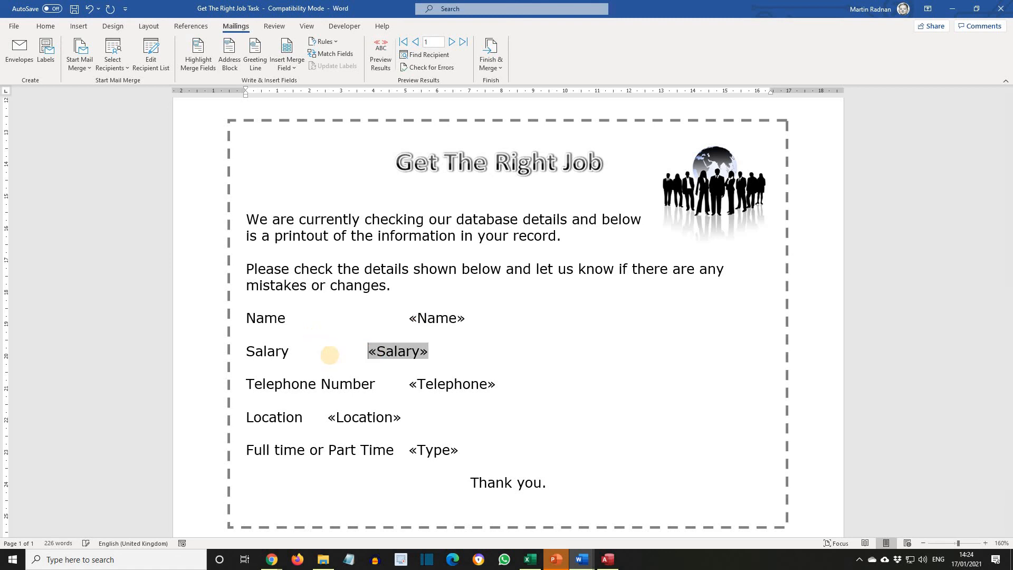
left_click(330, 419)
key("Tab")
key("Tab")
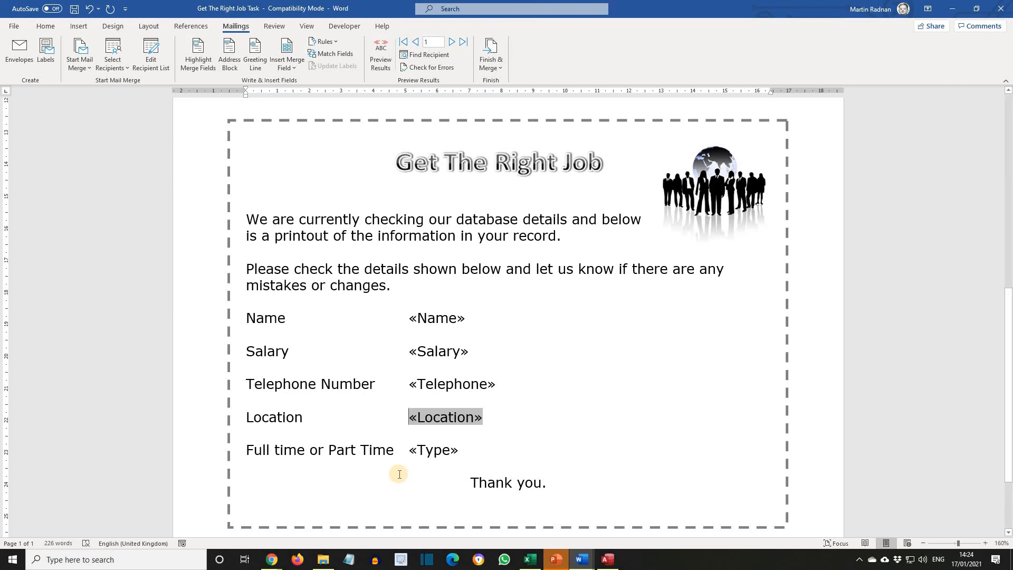
- Delete the title and all instruction text above the form, including the highlighted printer note
scroll(401, 473, "down", 7, "ctrl")
scroll(397, 475, "down", 1, "ctrl")
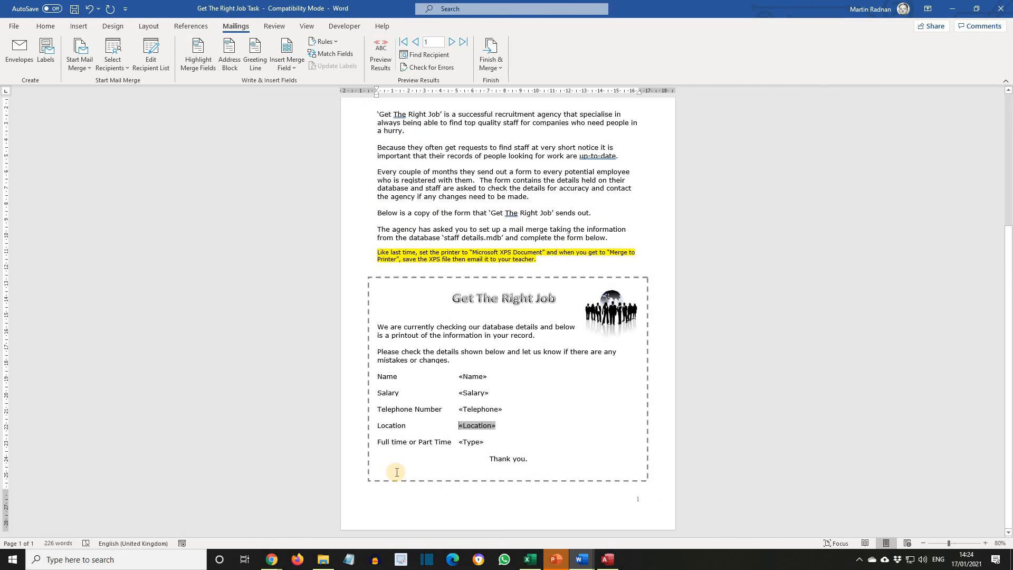
scroll(482, 333, "down", 1, "ctrl")
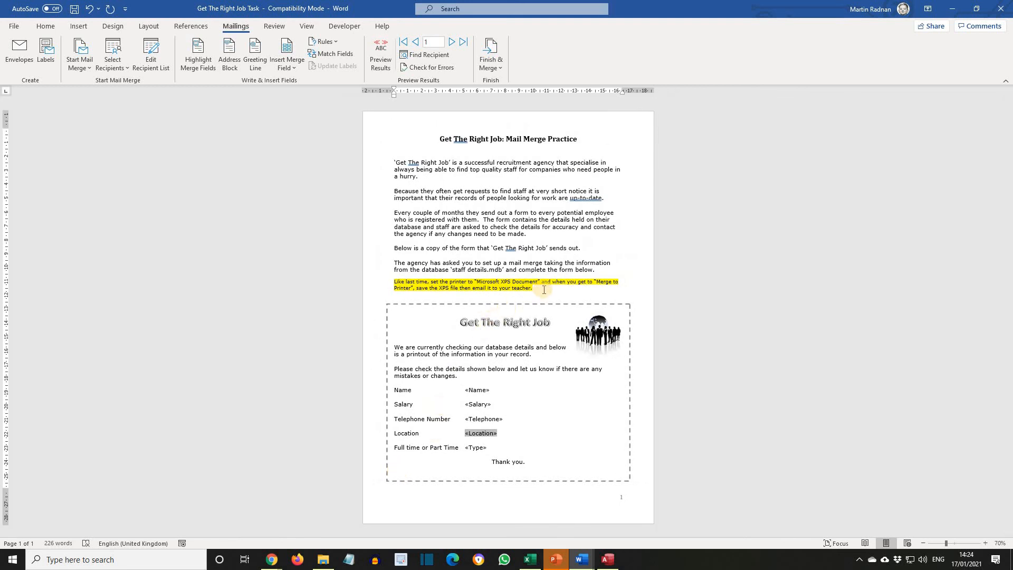
left_click_drag(534, 288, 394, 125)
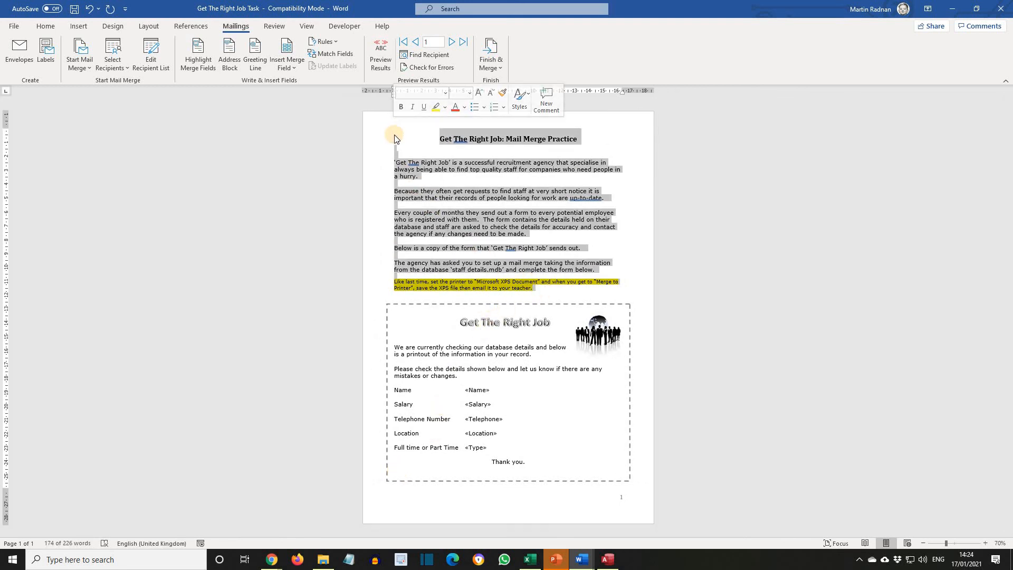
key("Delete")
scroll(388, 135, "up", 7, "ctrl")
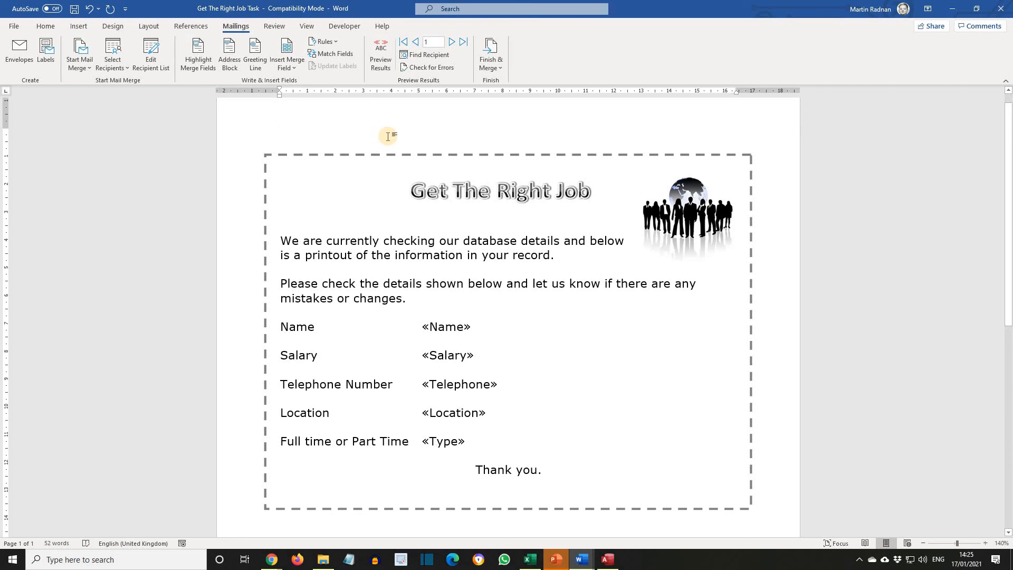
- Preview the merge results in the form and step through the records up to record 5
left_click(380, 64)
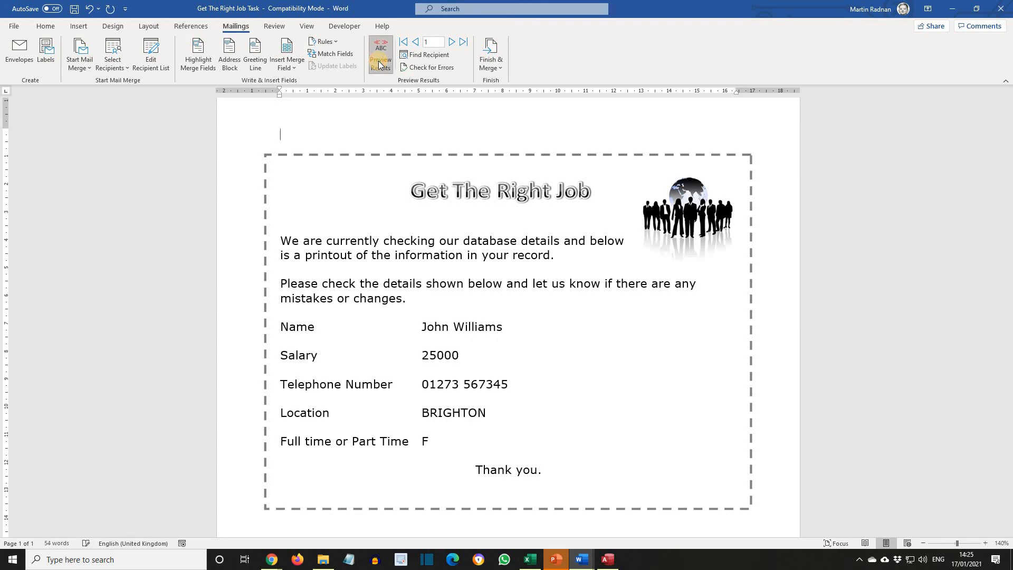
left_click(451, 42)
left_click(450, 42)
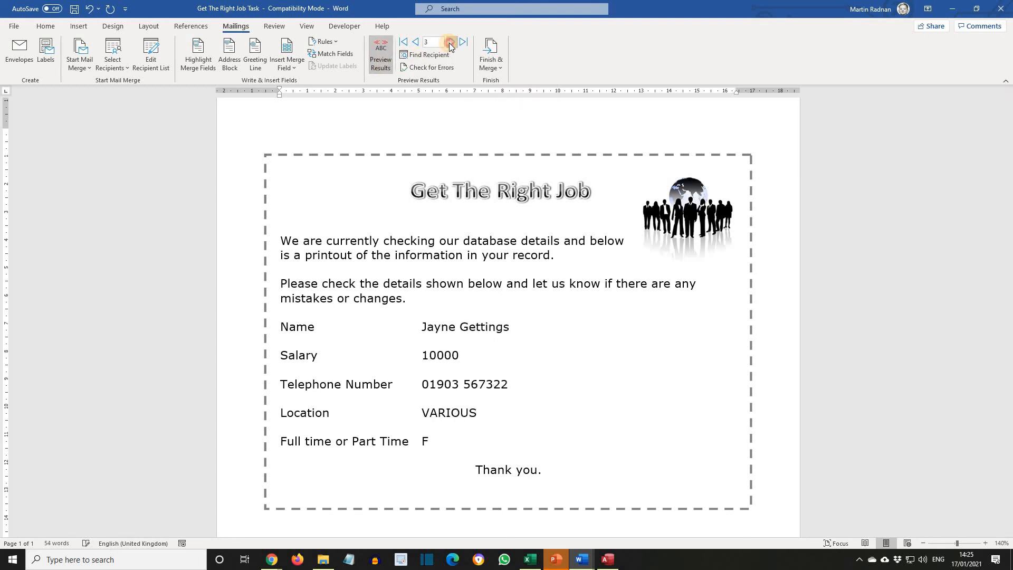
left_click(450, 42)
left_click(450, 43)
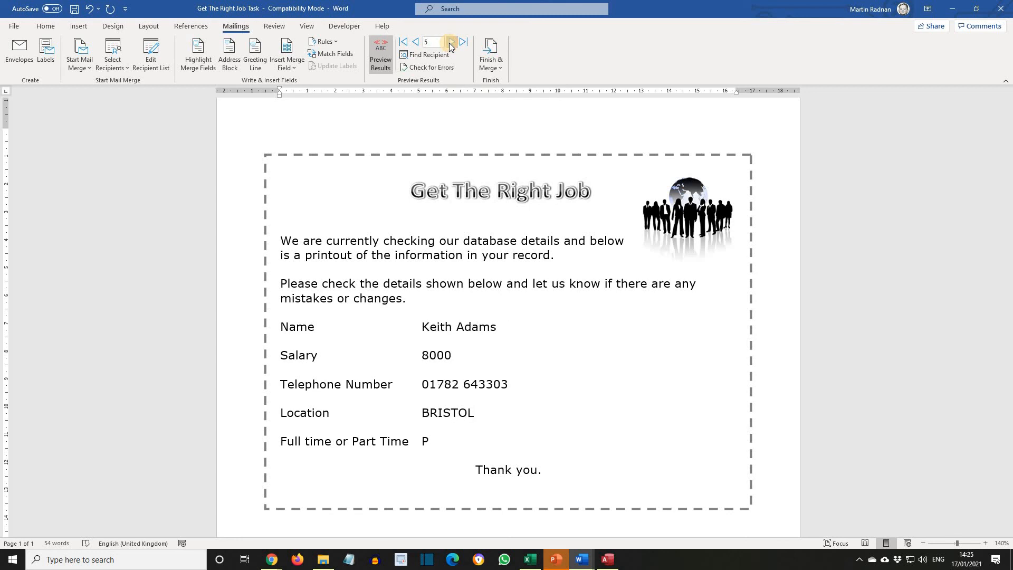
- Merge all records to the printer using Microsoft XPS Document Writer with one copy of all pages
left_click(495, 62)
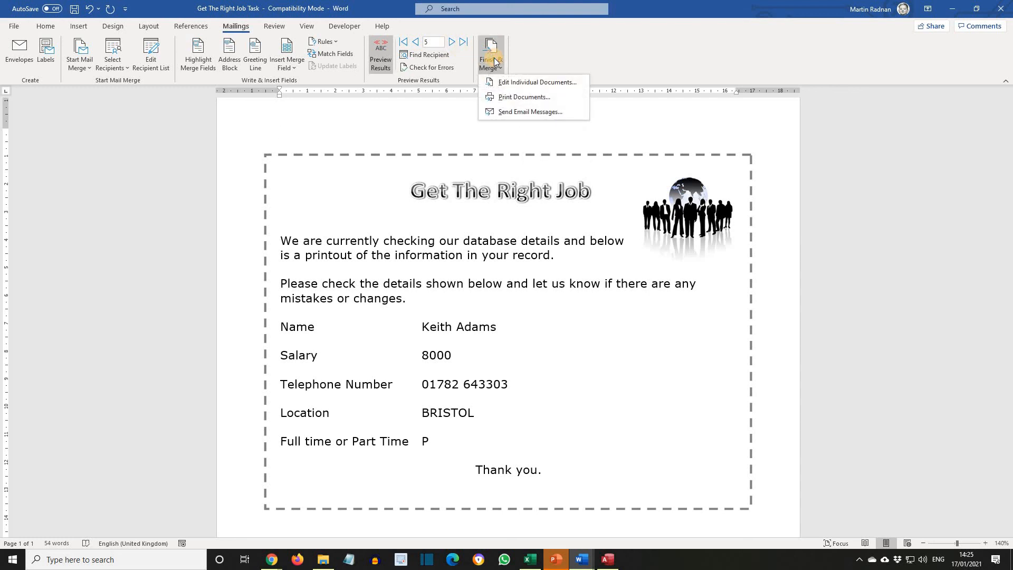
left_click(510, 97)
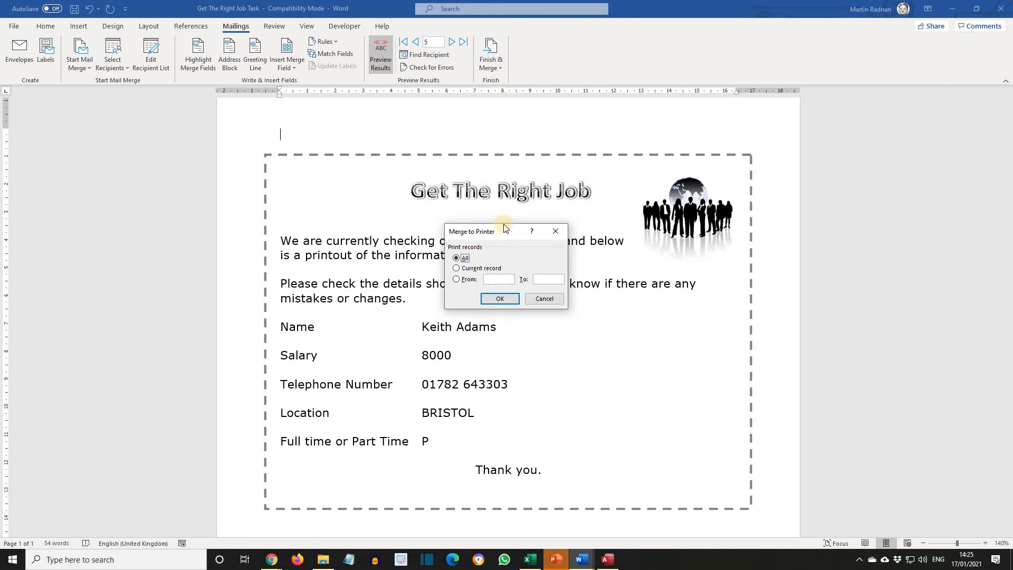
left_click(505, 299)
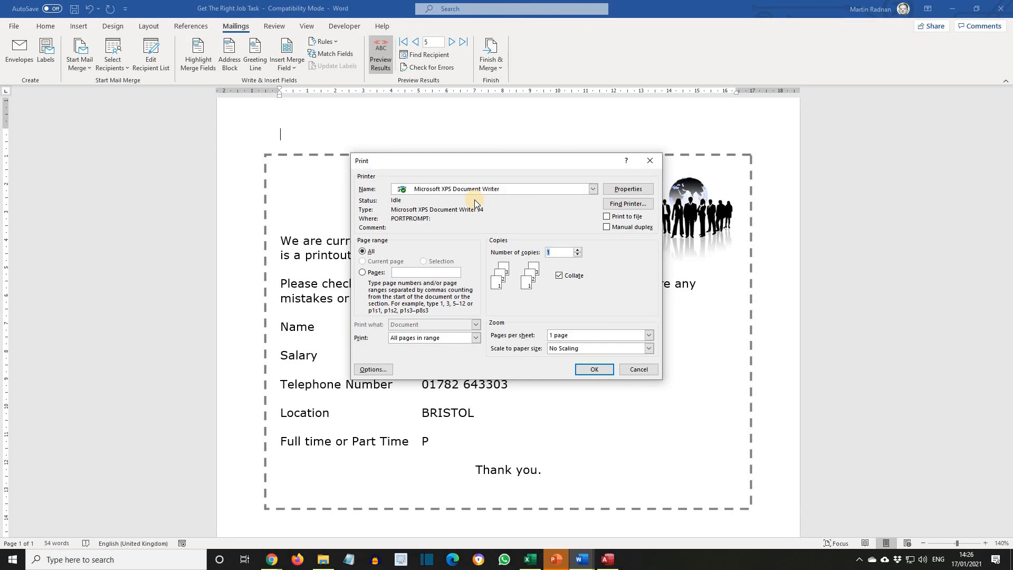
left_click(601, 369)
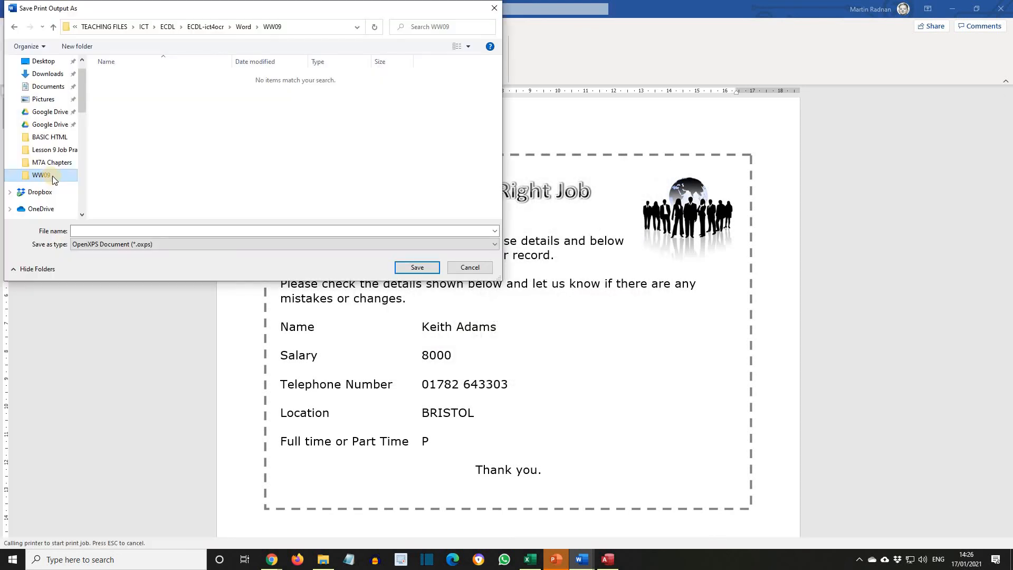
- Save the print output in the WW09 folder as an OpenXPS document named "Get the Right Job Completed Mailmerge"
scroll(77, 175, "down", 2)
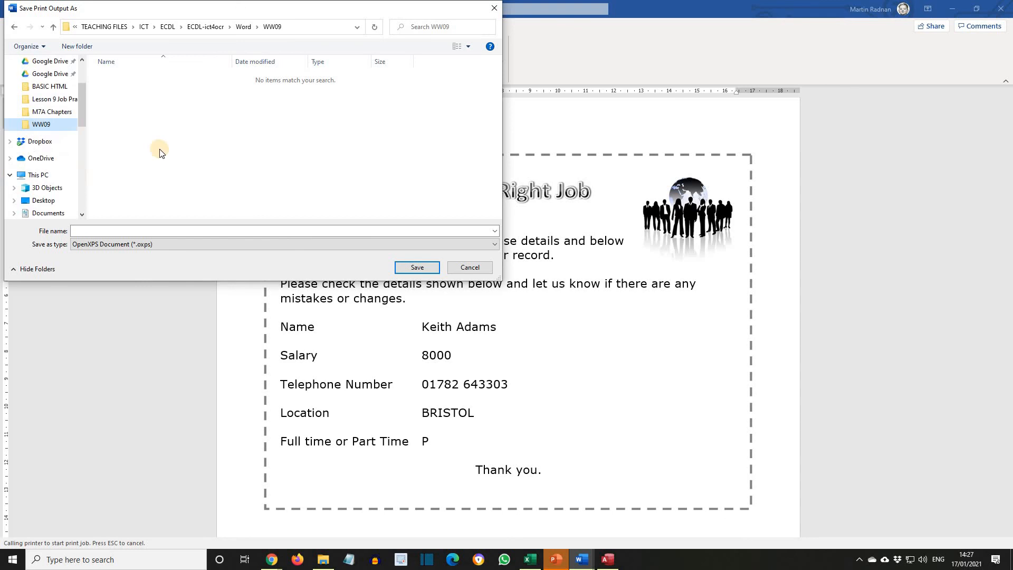
left_click(136, 231)
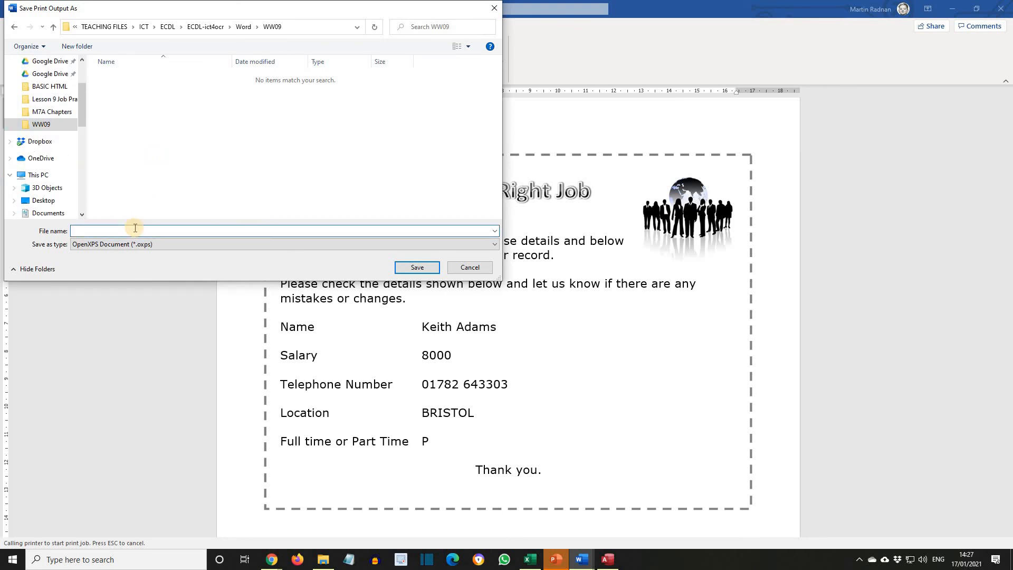
type("Get the ")
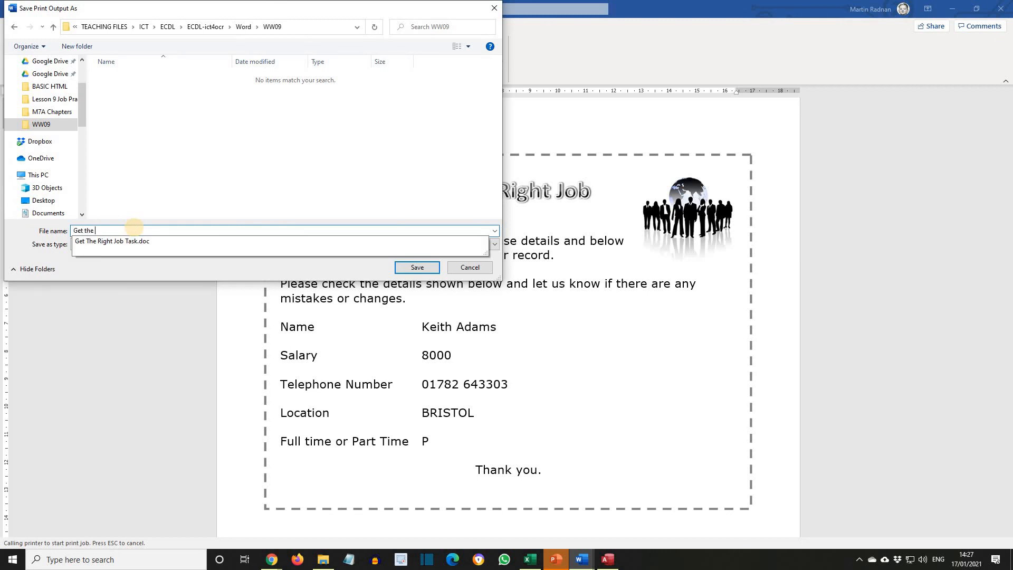
type("Right Job Completed")
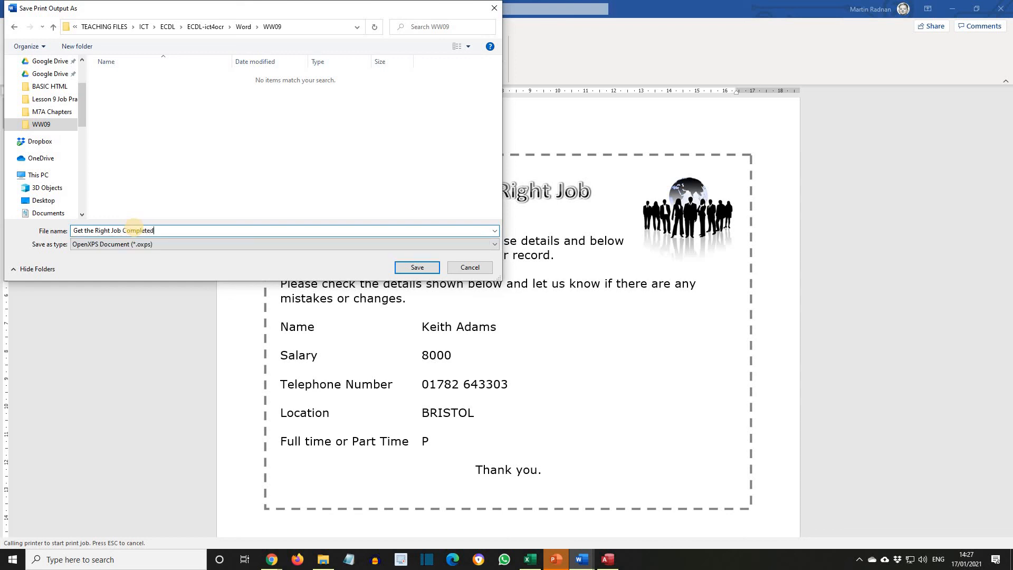
type(" Mailmerge")
left_click(416, 269)
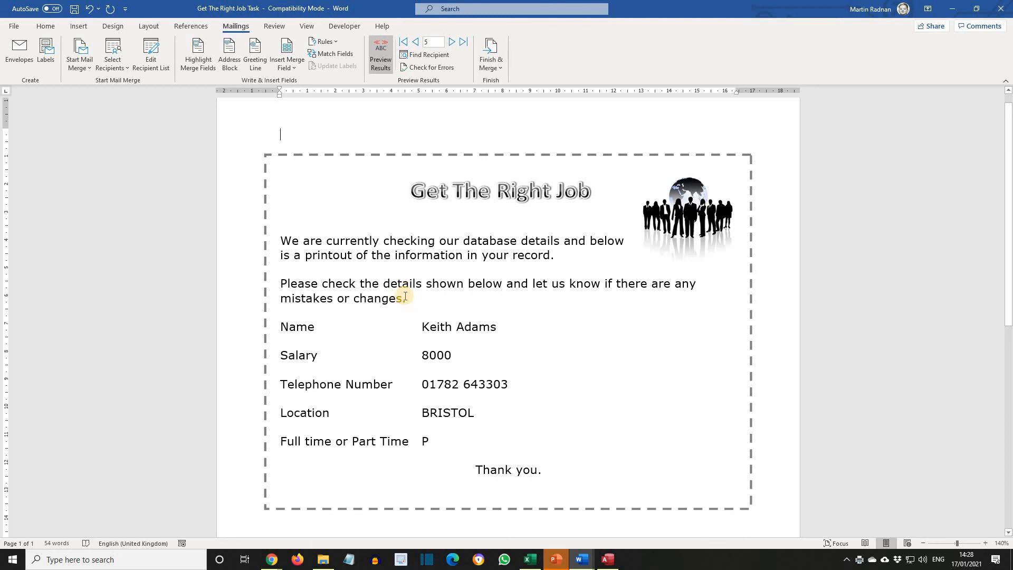
- Open the Get the Right Job Completed Mailmerge file from the WW09 folder in File Explorer and check the merged pages
left_click(330, 565)
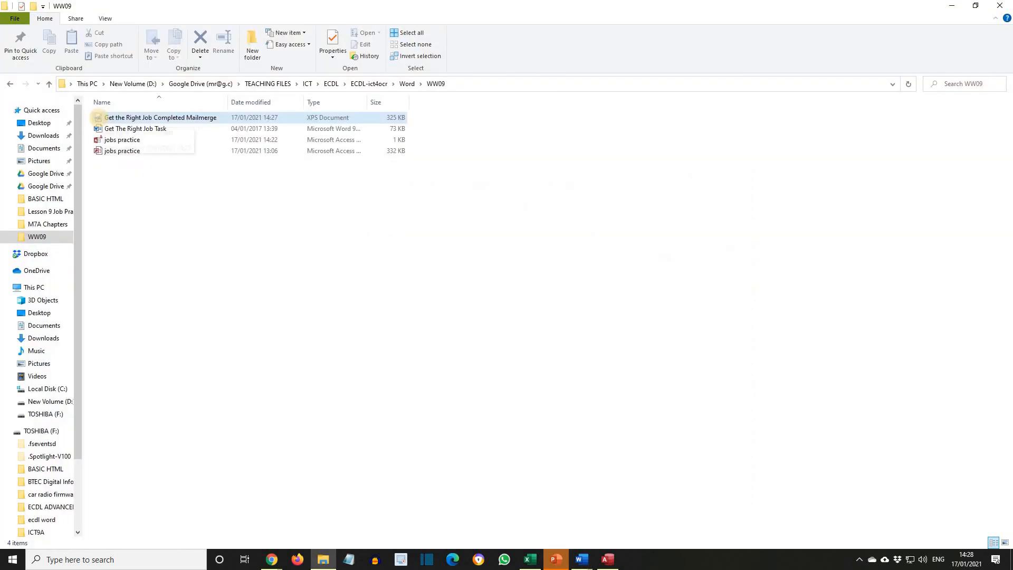
double_click(100, 121)
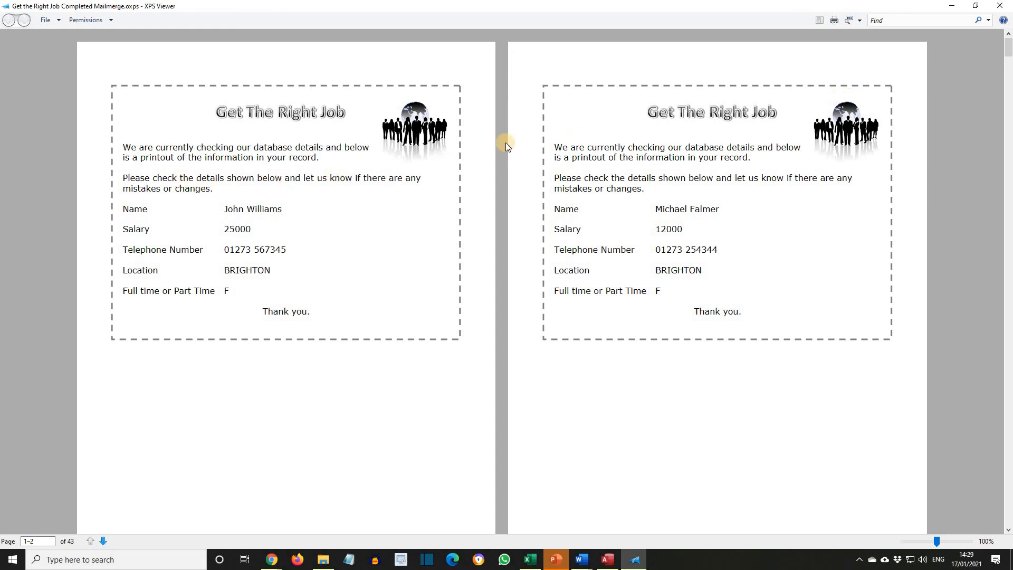
scroll(695, 256, "down", 5)
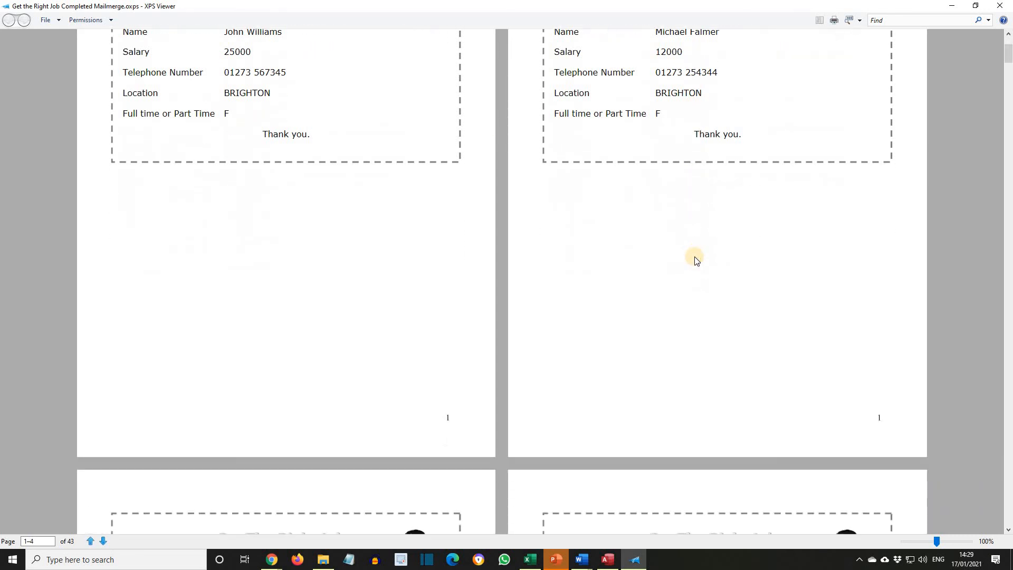
scroll(695, 259, "down", 5)
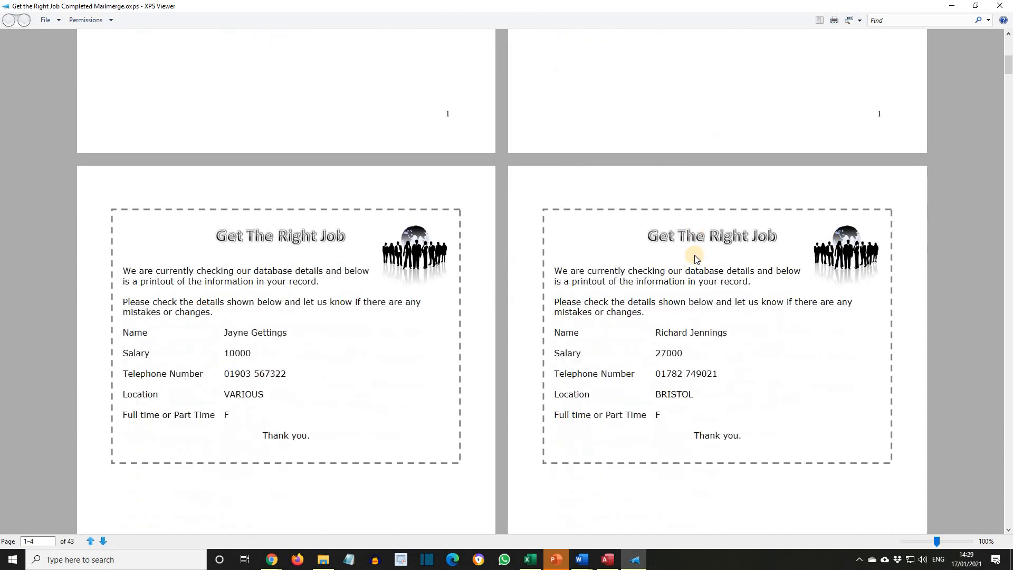
scroll(695, 258, "down", 5)
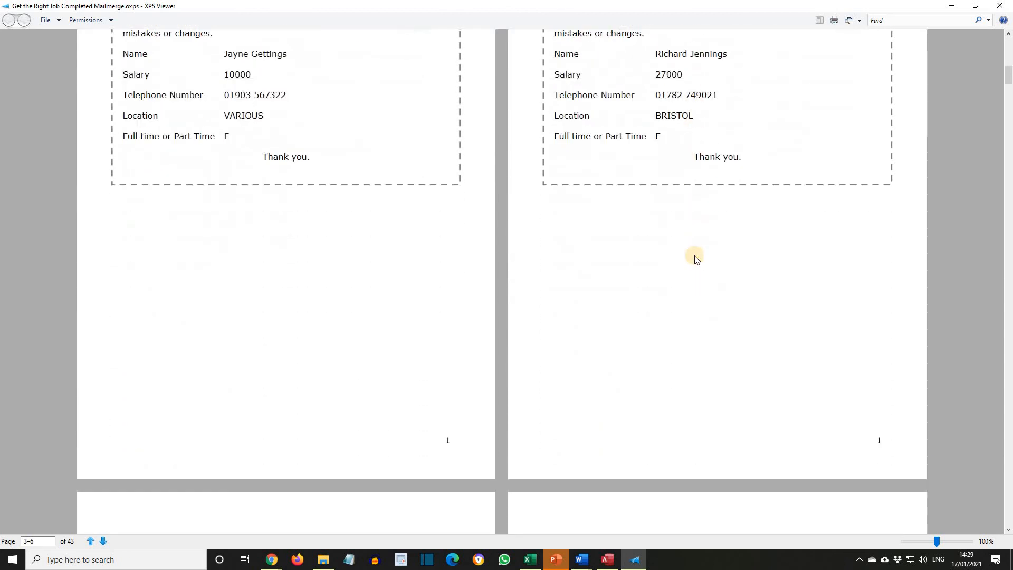
scroll(695, 260, "down", 2)
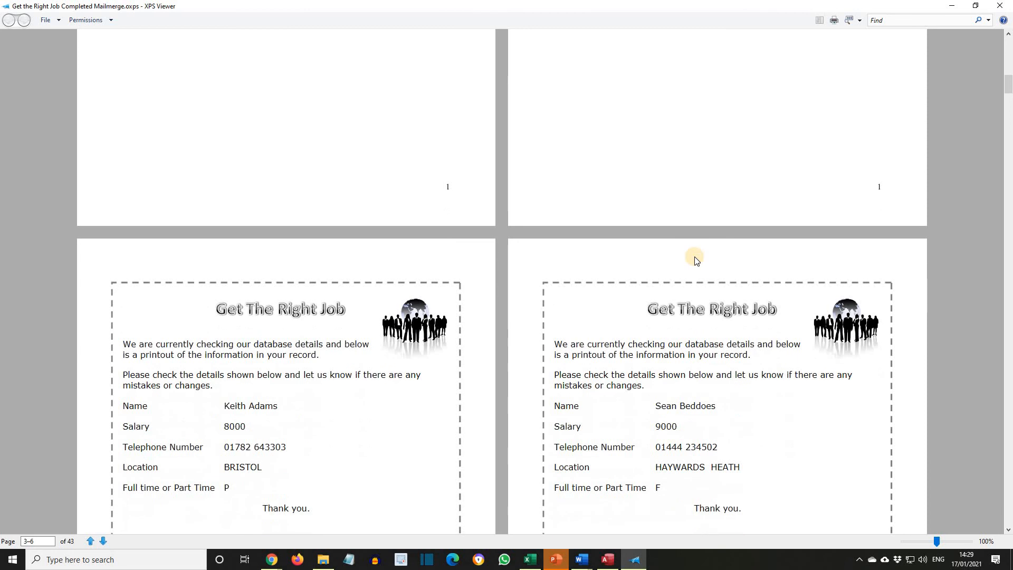